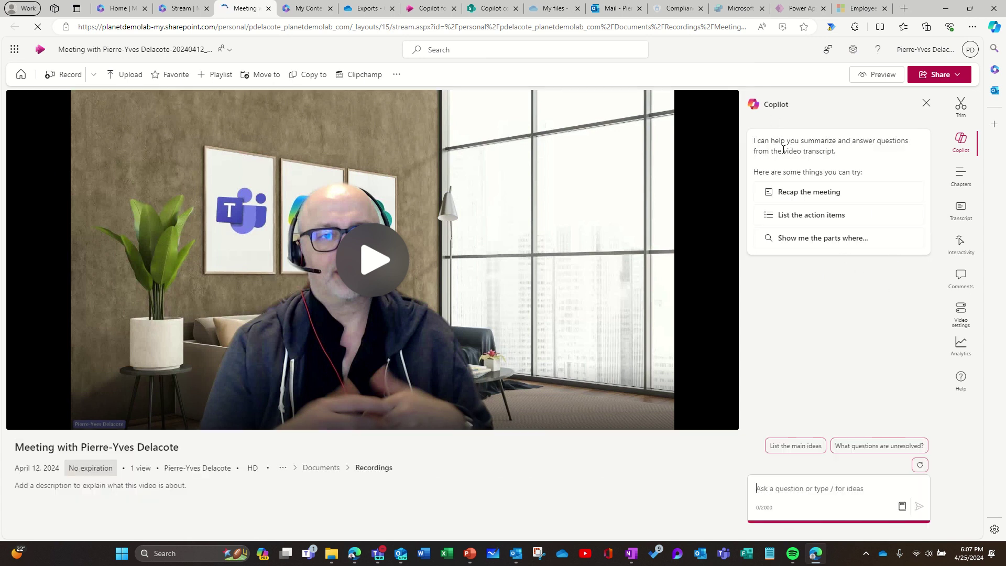
Ask Copilot to 'Recap the meeting' and get key topics with timestamps
left_click(813, 195)
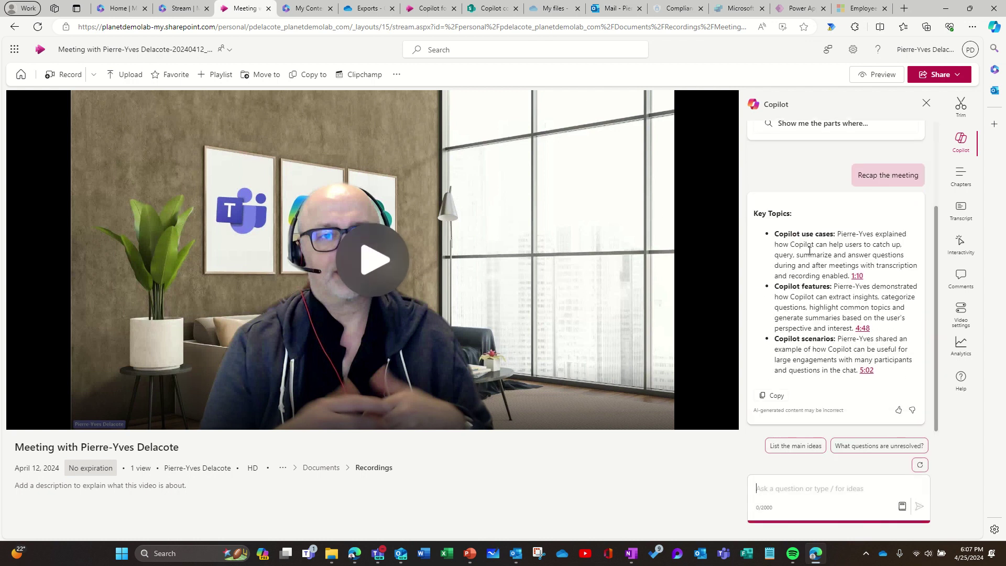
Play the meeting from the cited 5:02 timestamp, pause it, and scroll the recap back up
left_click(867, 370)
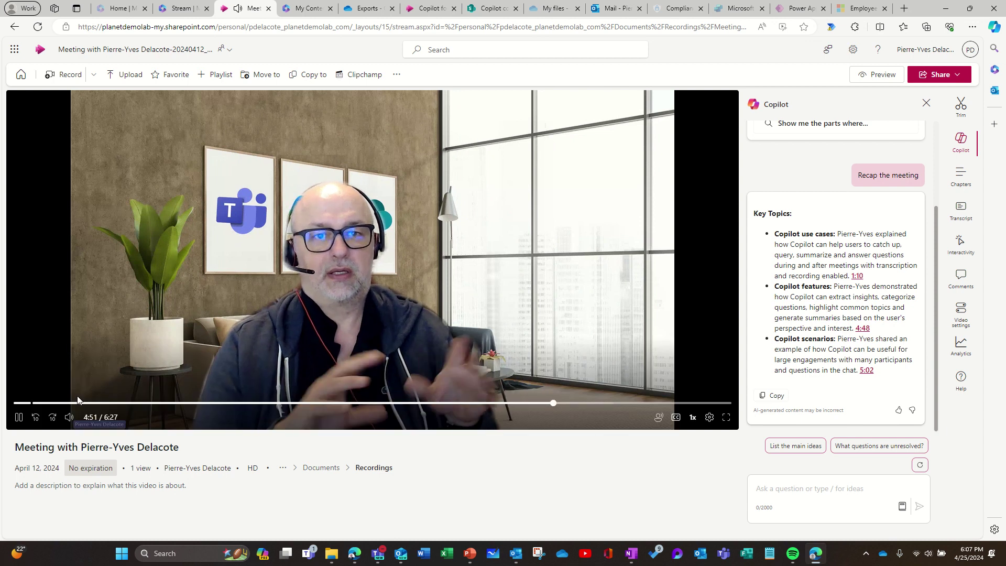
left_click(331, 367)
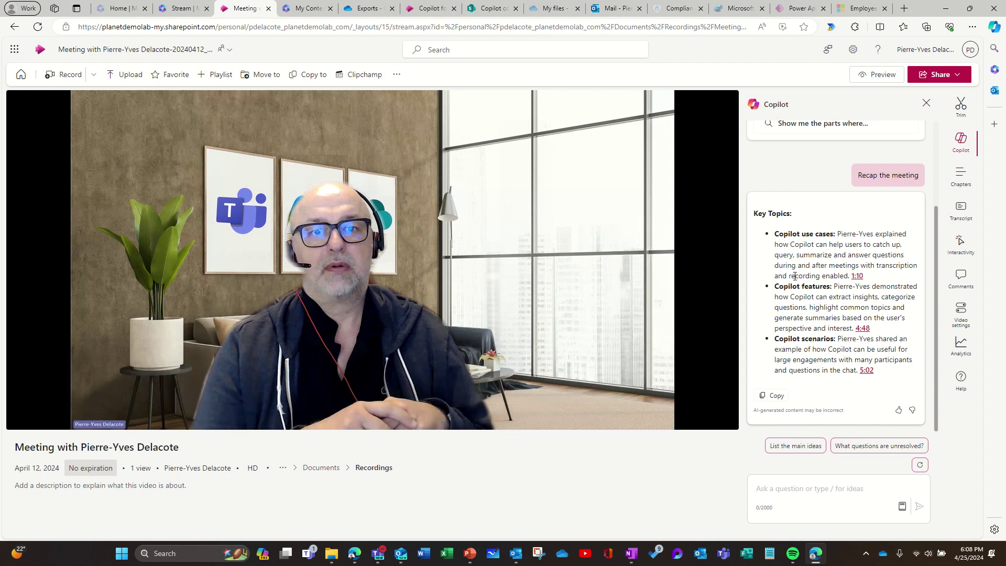
scroll(853, 202, "up", 3)
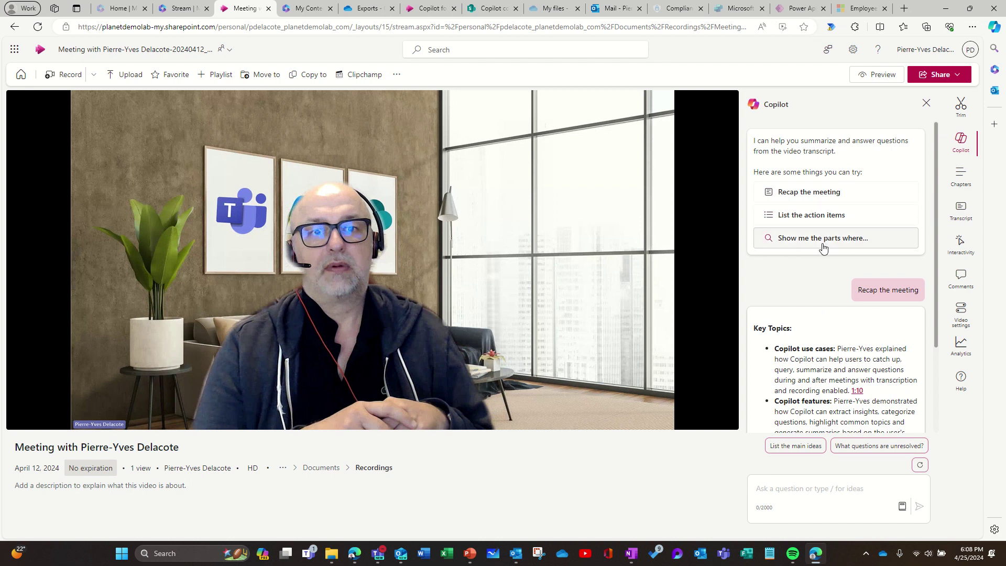
mouse_move(337, 304)
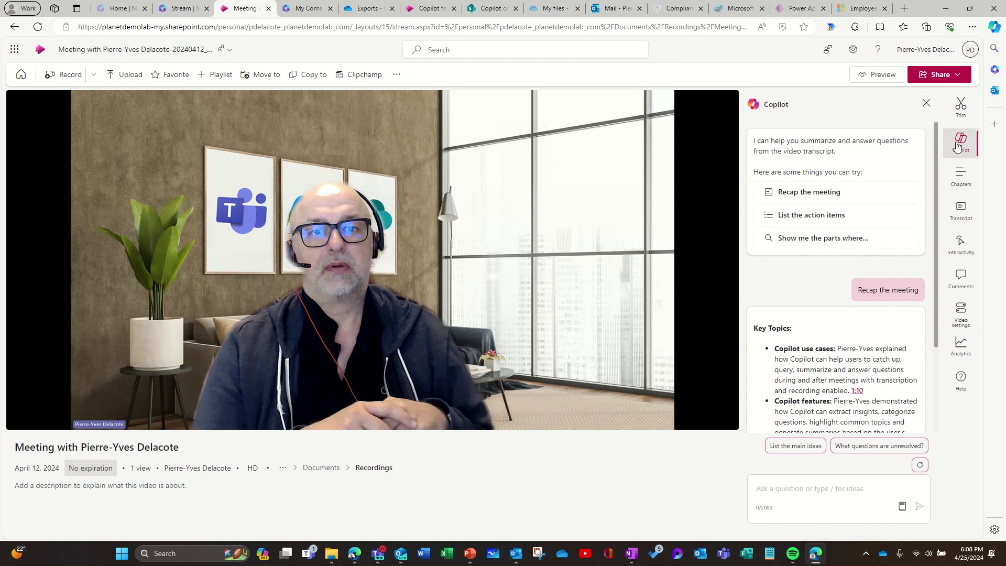
mouse_move(543, 252)
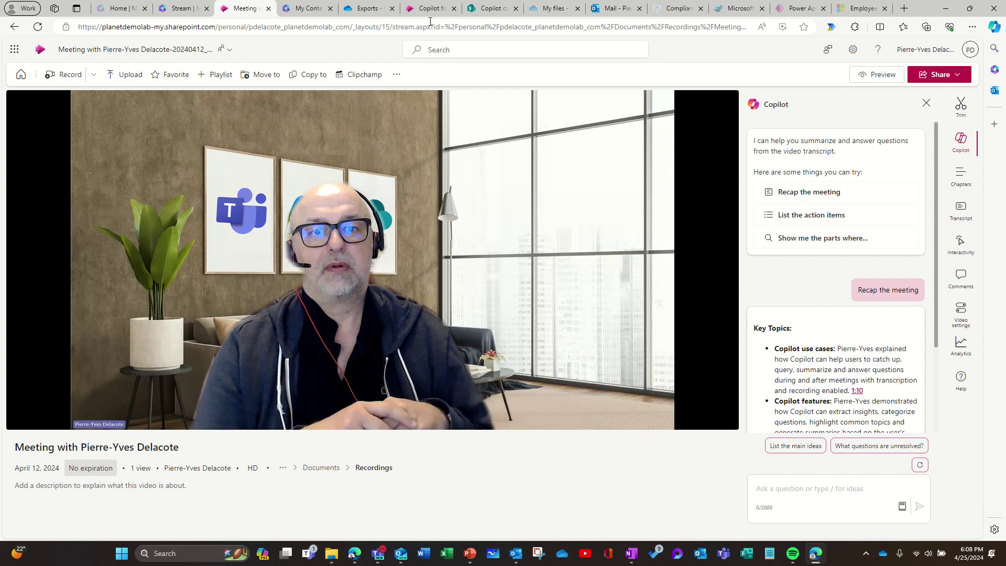
mouse_move(430, 12)
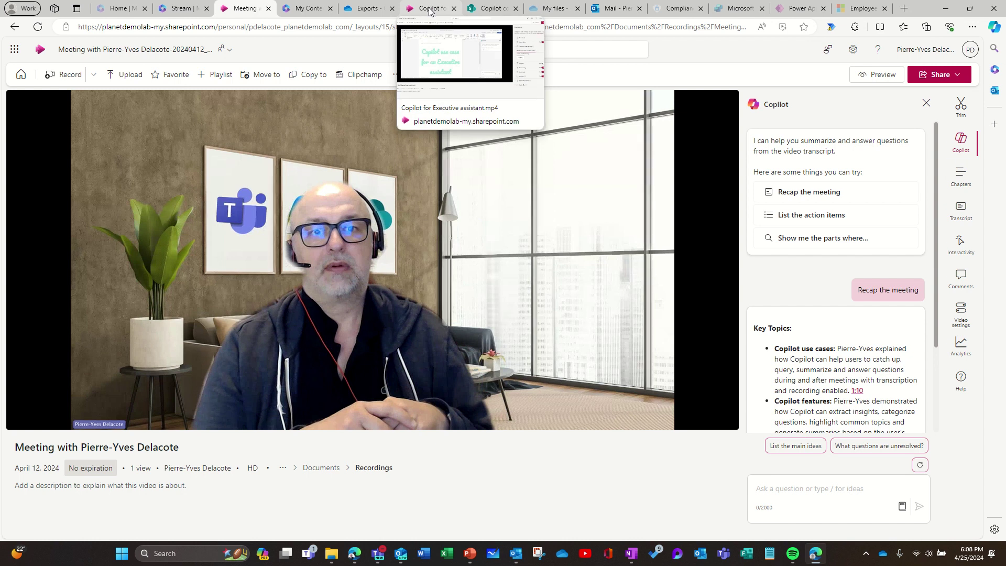
Switch to the 'Copilot for Executive assistant' video and check its Copilot and Transcript panes
left_click(430, 9)
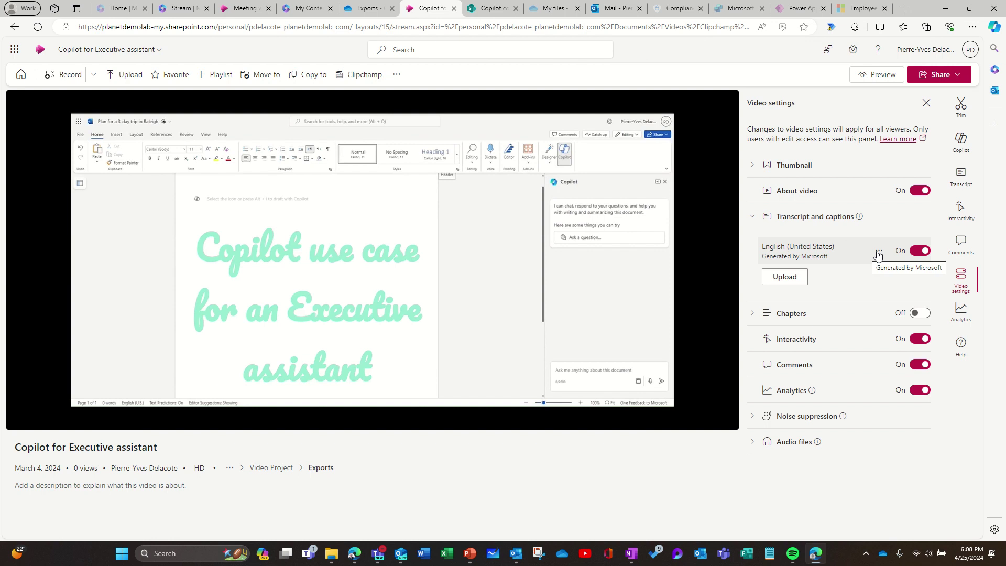
left_click(961, 139)
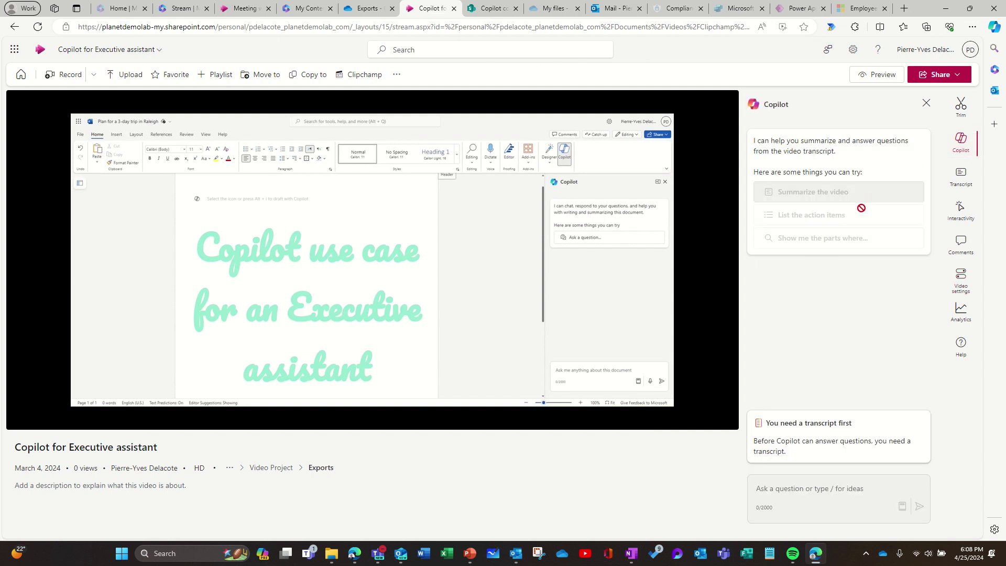
left_click(963, 175)
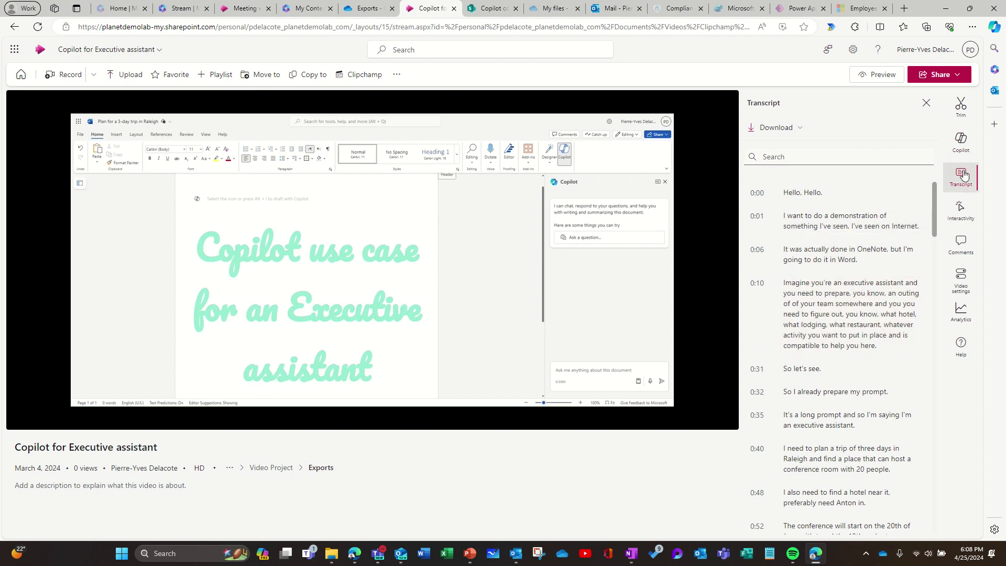
left_click(961, 139)
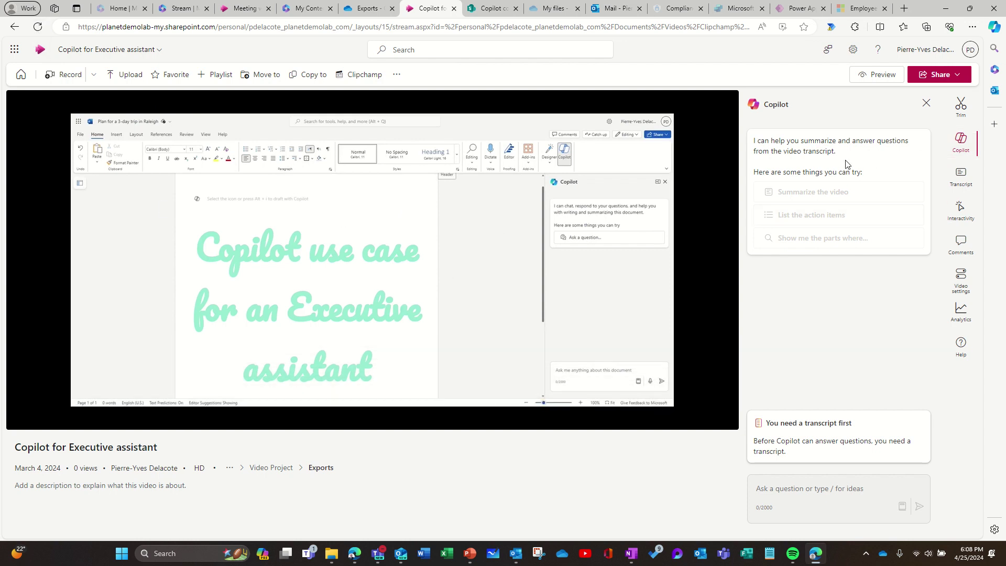
Show the Executive assistant video's transcript, then have Copilot 'Summarize the video'
left_click(962, 178)
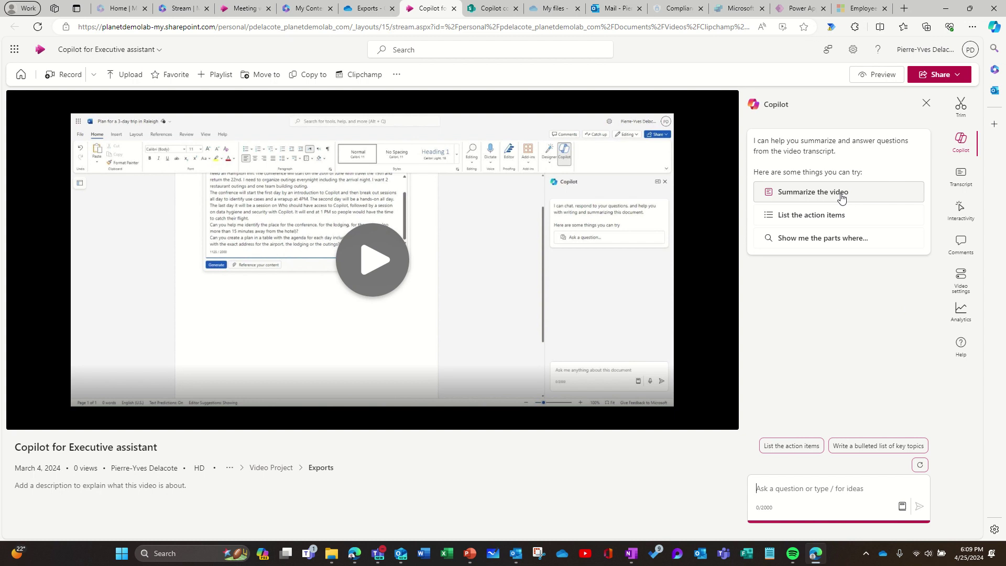
left_click(839, 193)
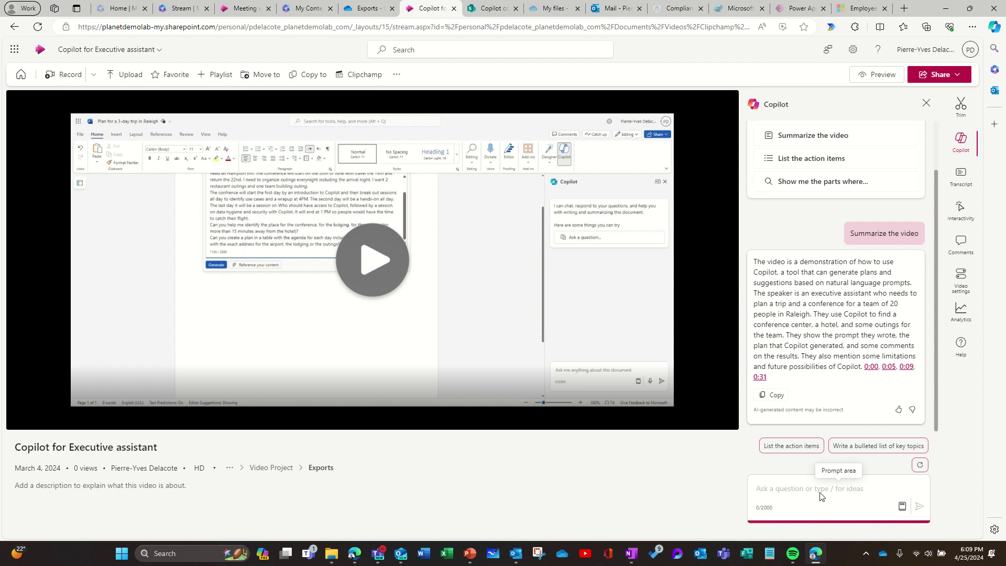
Ask Copilot 'What would I learn if I watch this video?' as a topics table with descriptions
type("What wo")
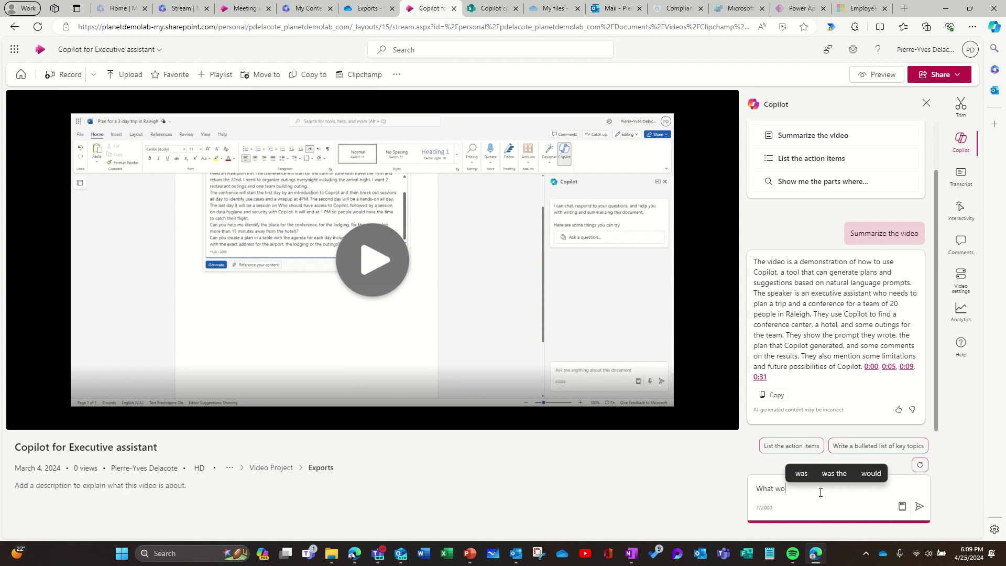
type("uld I lear")
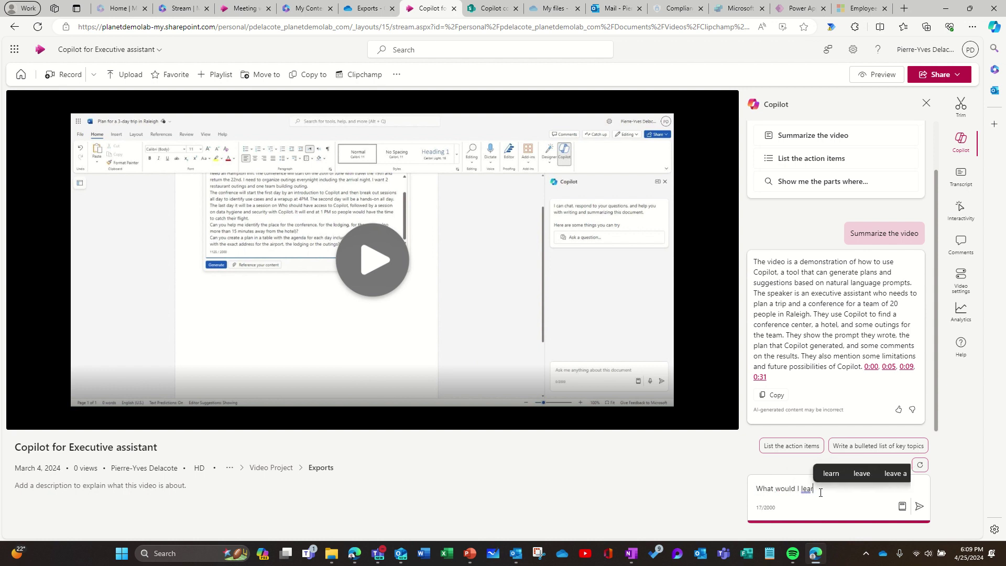
type("n if I w")
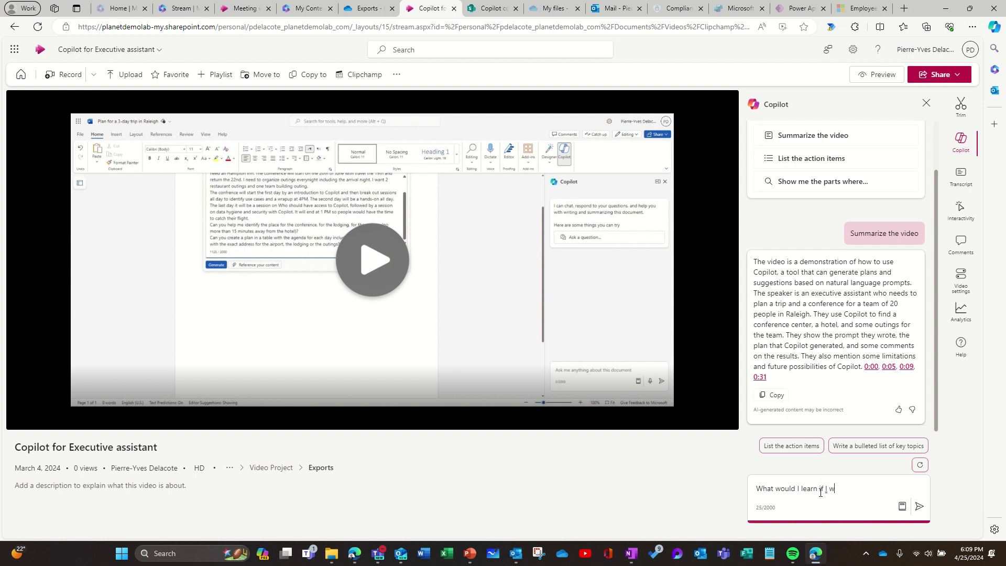
type("atch t")
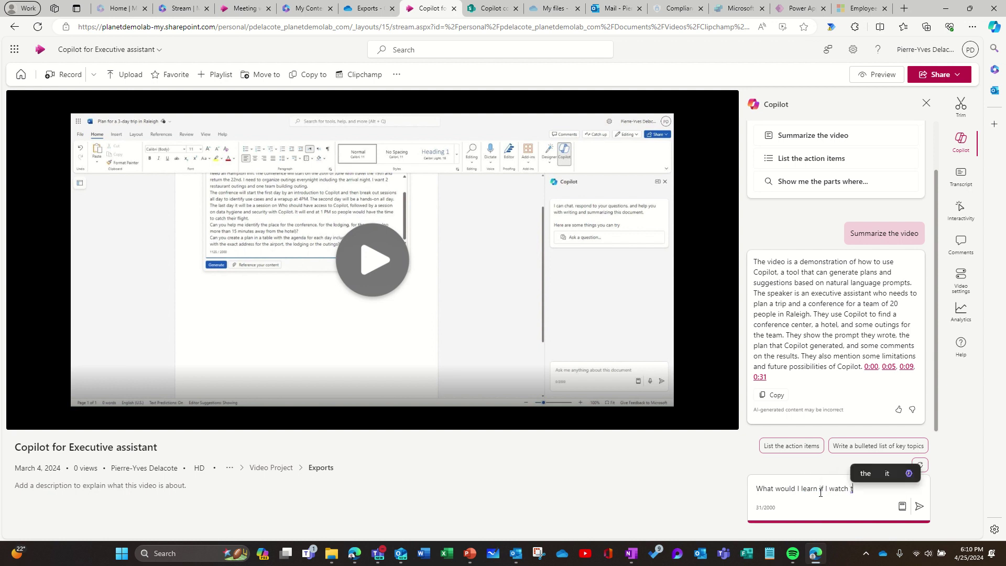
type("his video")
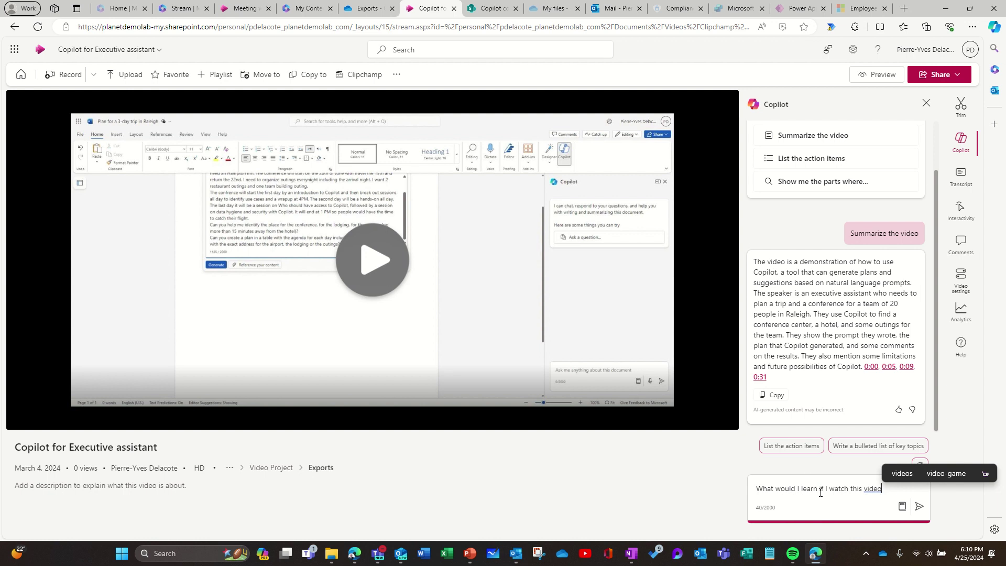
type("?")
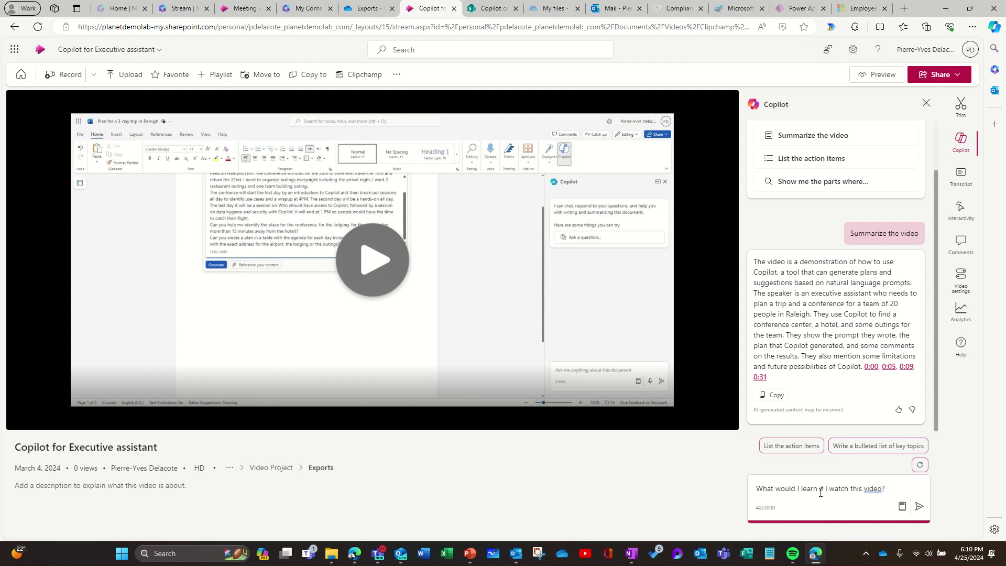
type(" Make a")
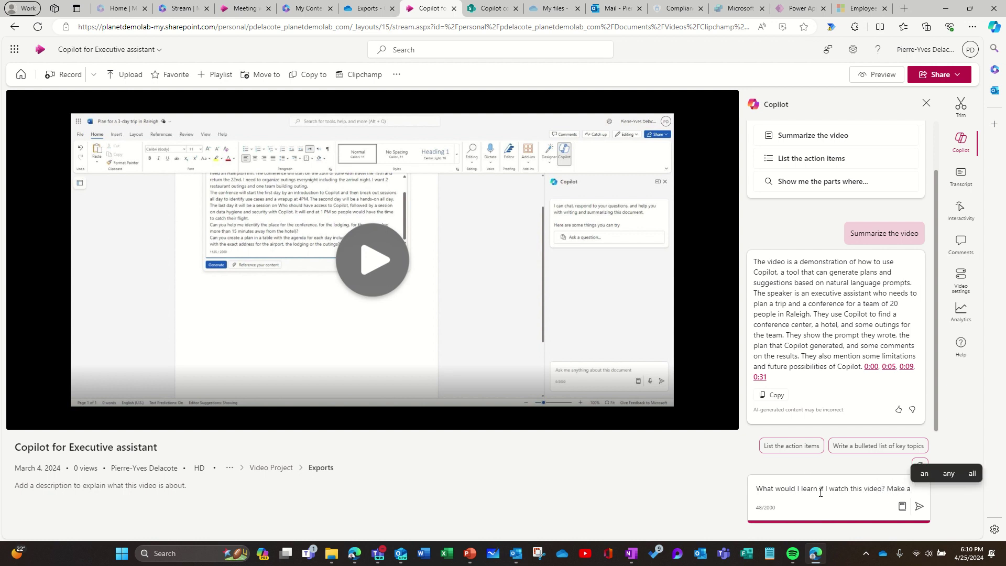
type(" table ")
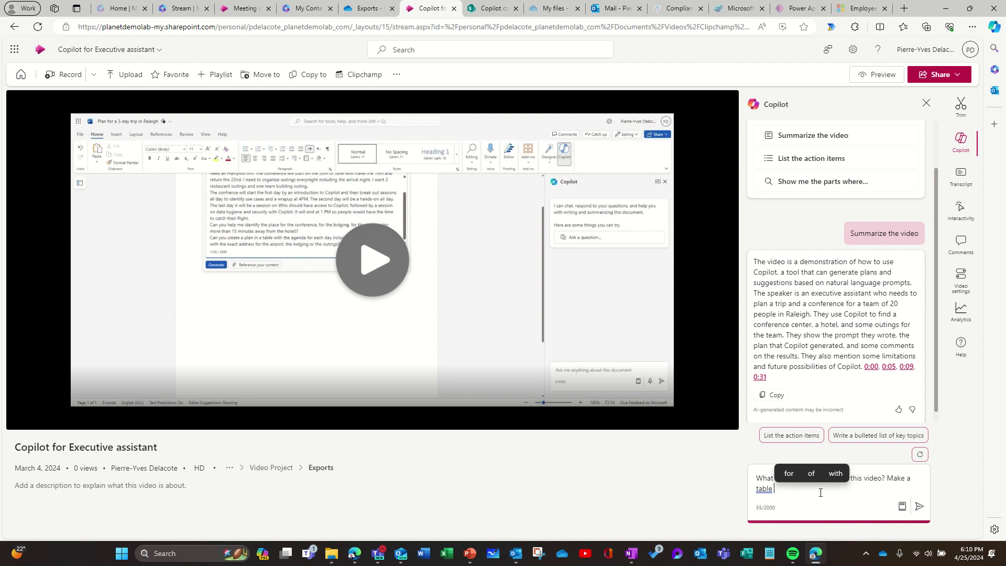
type("of the top")
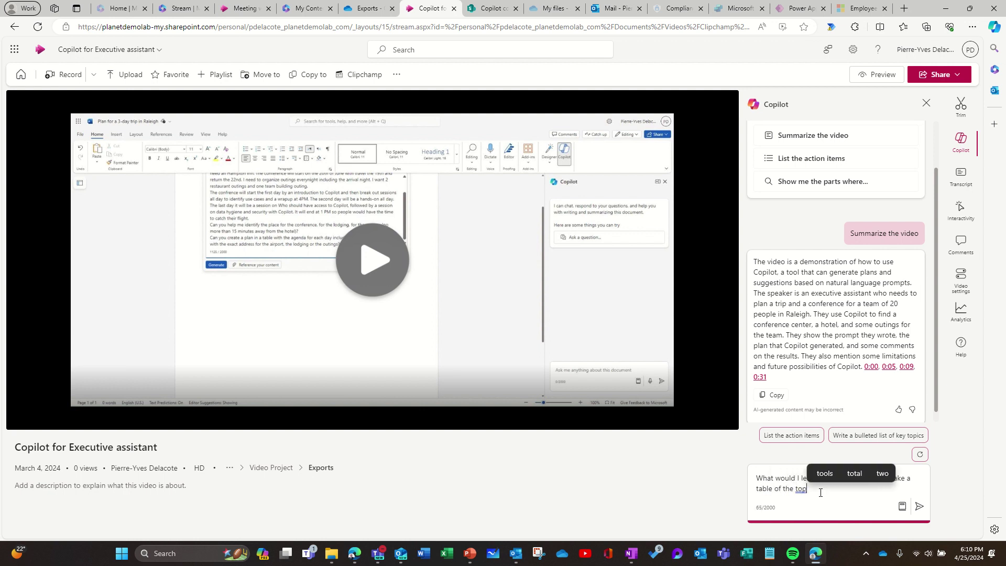
type("ics and")
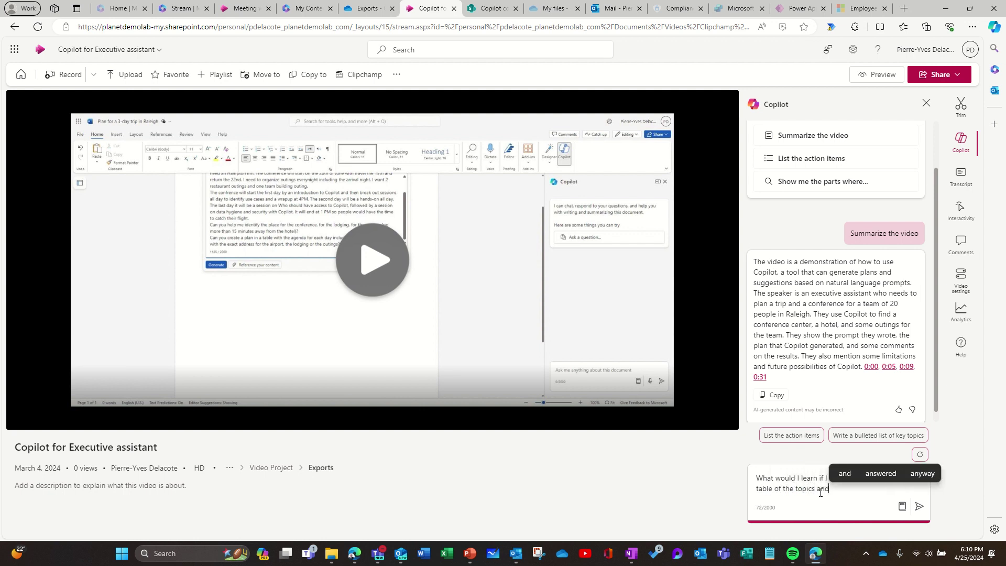
type(" a sho")
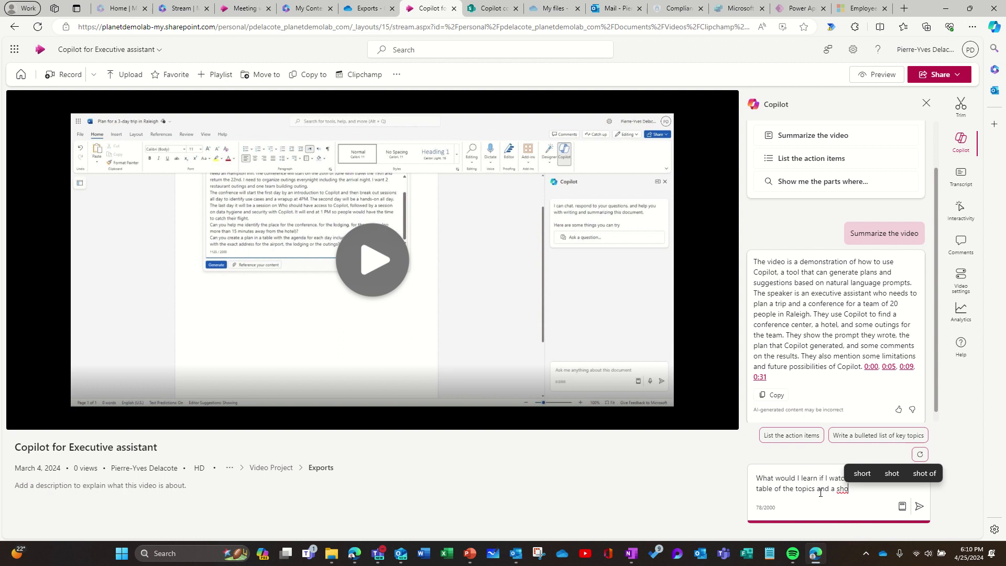
type("rt descri")
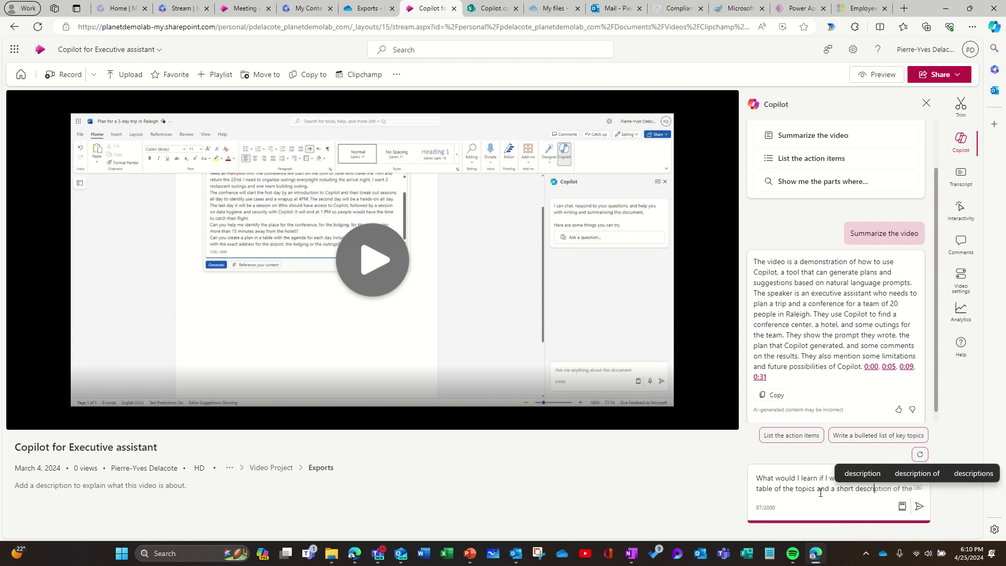
type("ption.")
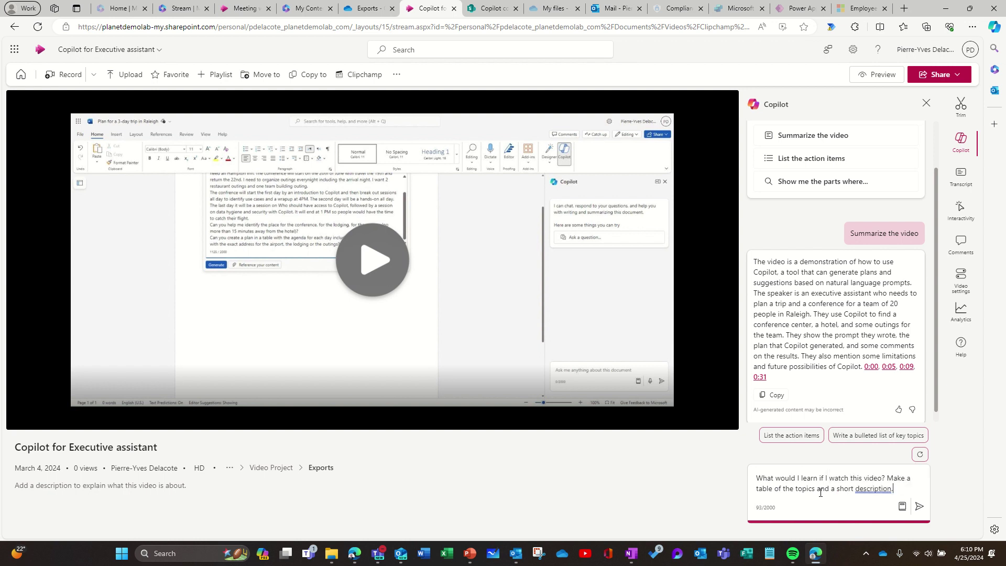
key("Return")
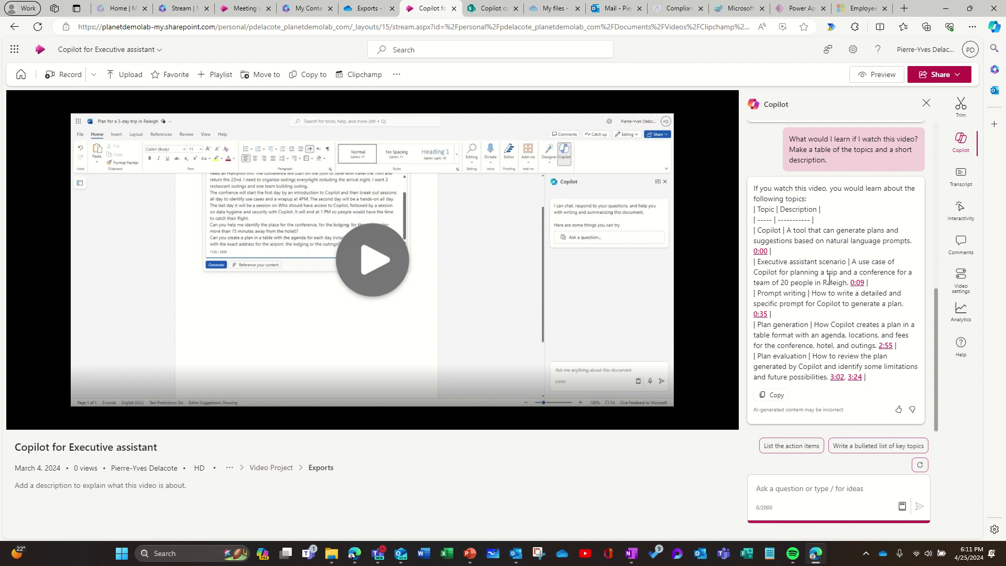
Jump the video to the 2:55 Plan generation timestamp and pause it there
scroll(830, 278, "up", 3)
scroll(828, 281, "down", 3)
left_click(885, 347)
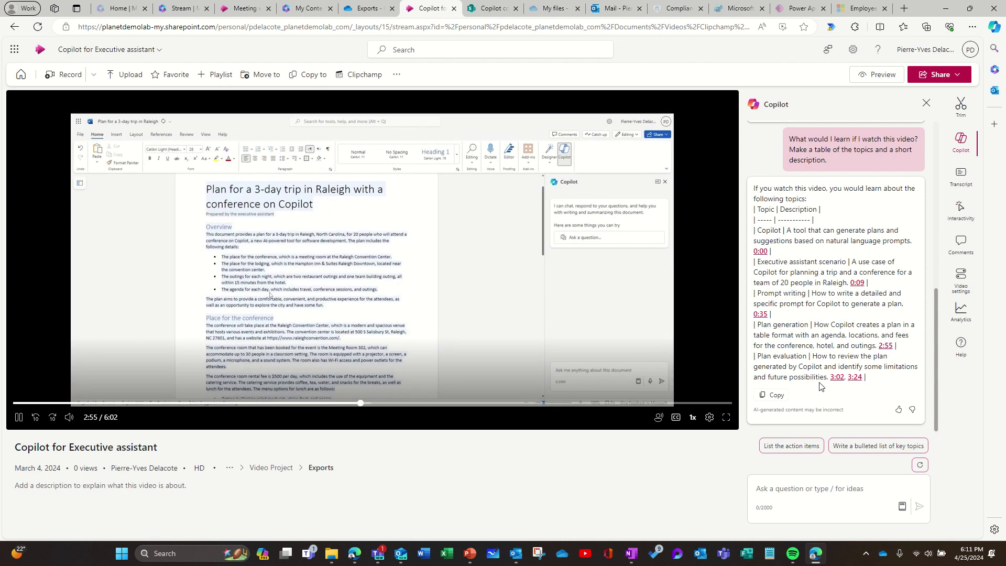
left_click(19, 416)
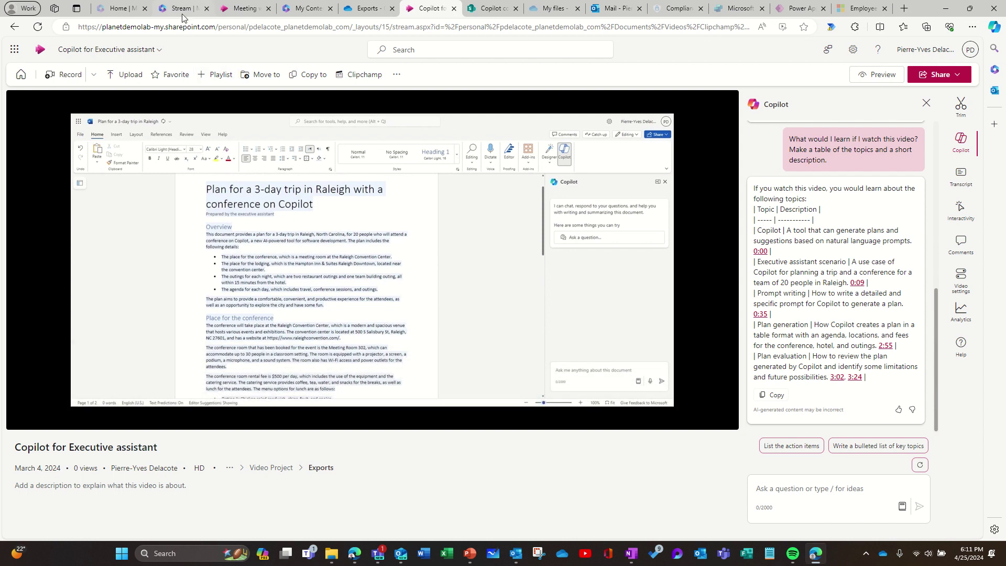
In the OneDrive Exports tab, go up to Clipchamp, then into Video Project 1 > Exports
left_click(367, 10)
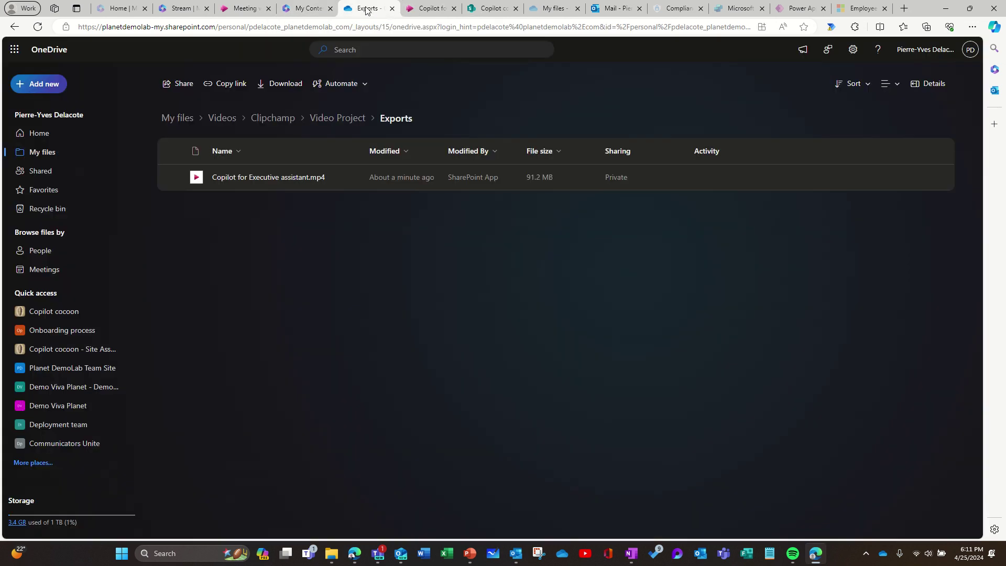
left_click(338, 120)
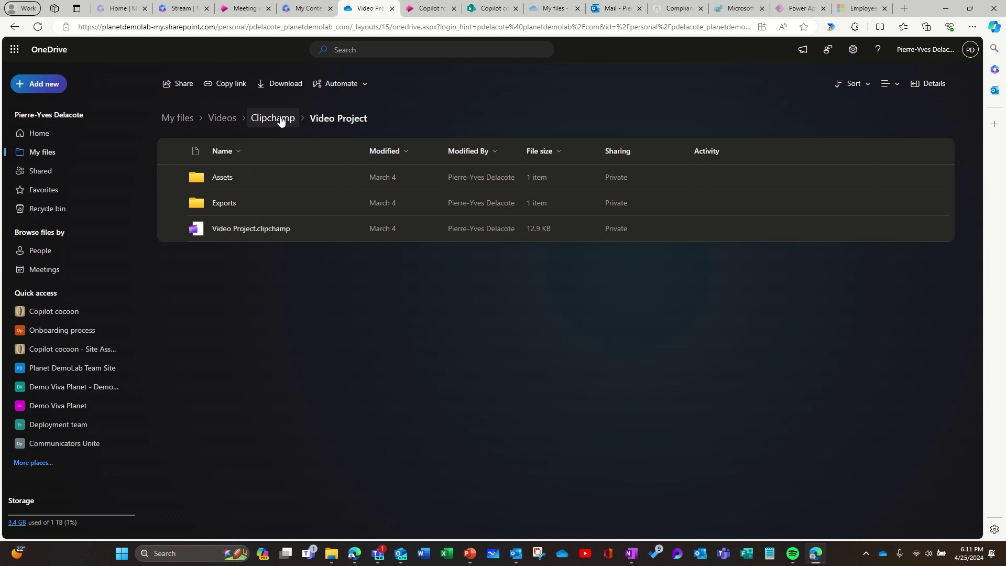
left_click(281, 119)
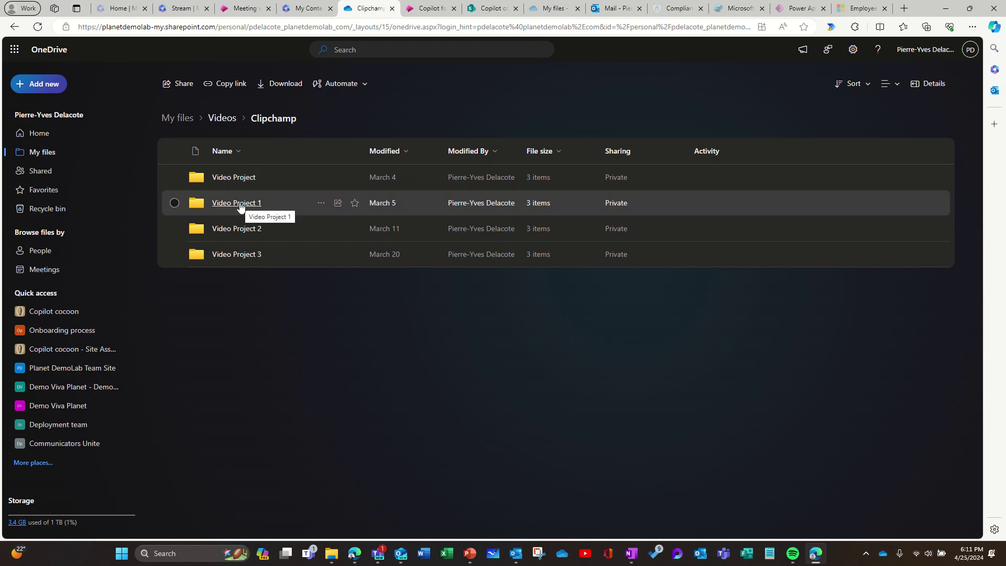
left_click(240, 204)
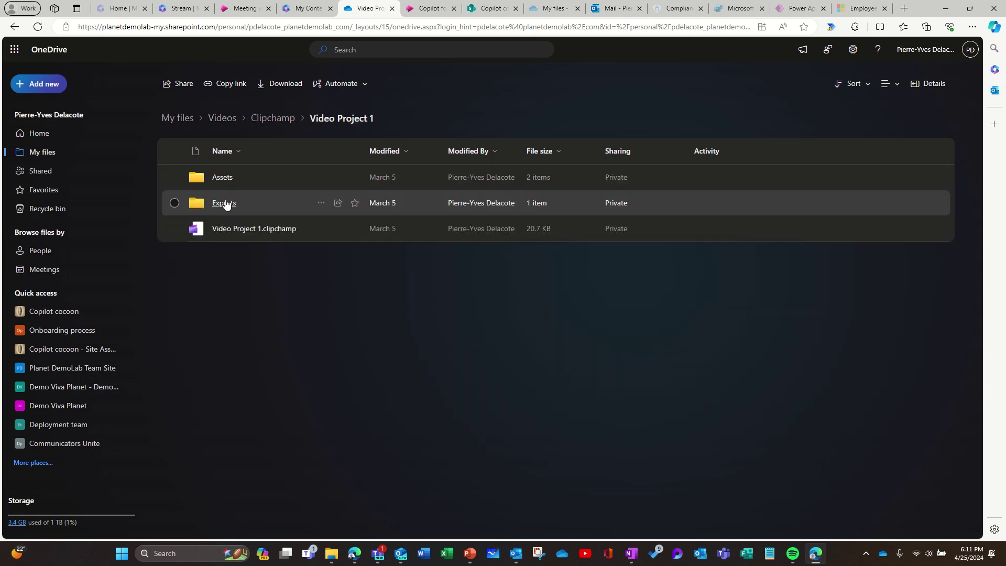
left_click(226, 204)
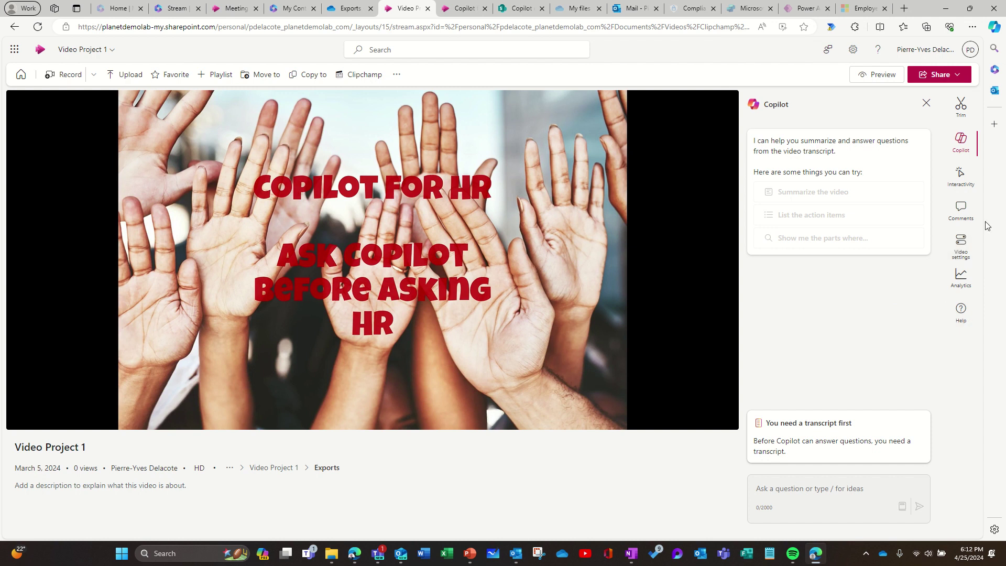
Play Video Project 1, seek to about 0:33, and pause on the 'Let's set the context first' scene
left_click(24, 416)
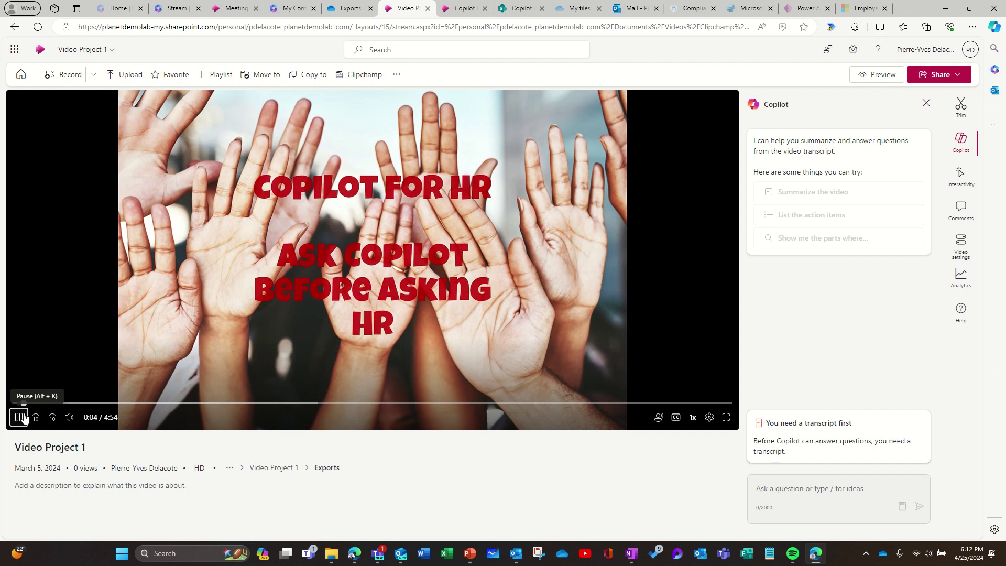
left_click(96, 403)
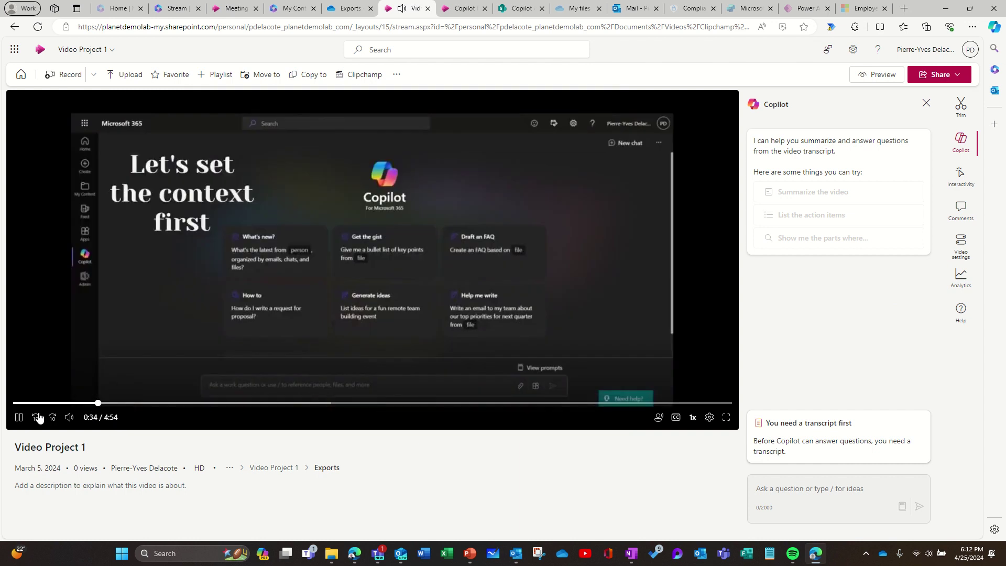
left_click(19, 416)
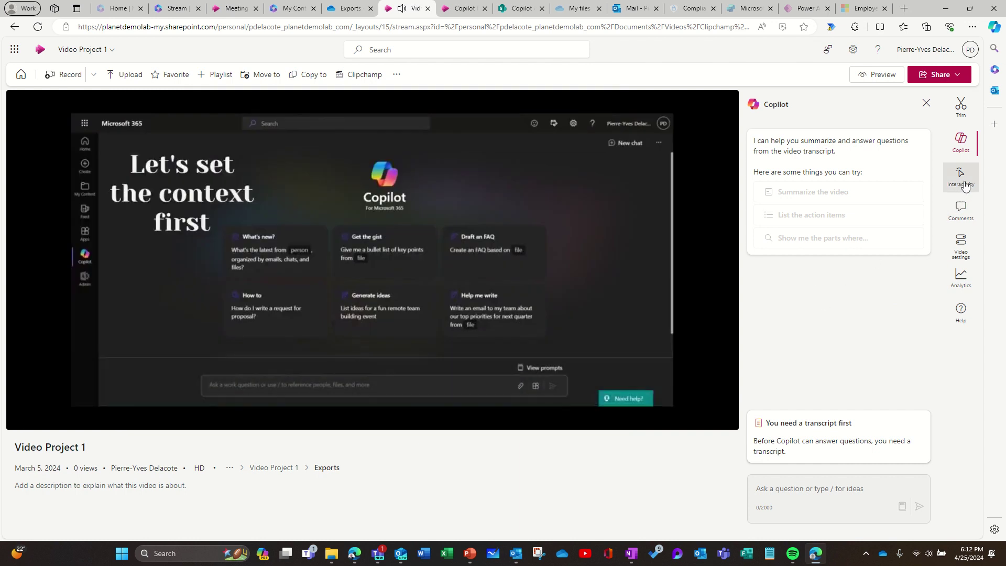
Generate English (United States) transcript and captions from the video's Transcript and captions settings
left_click(964, 244)
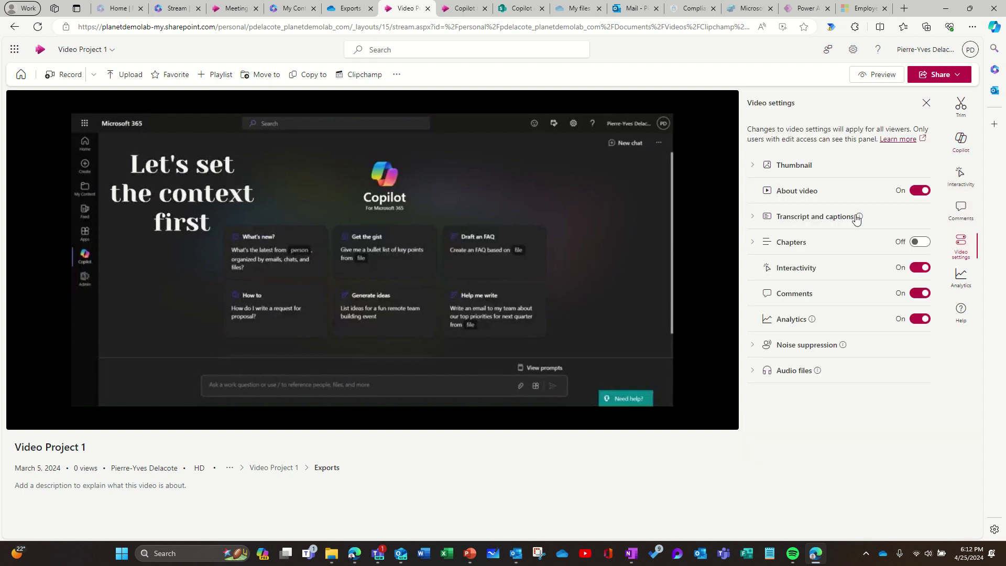
left_click(755, 218)
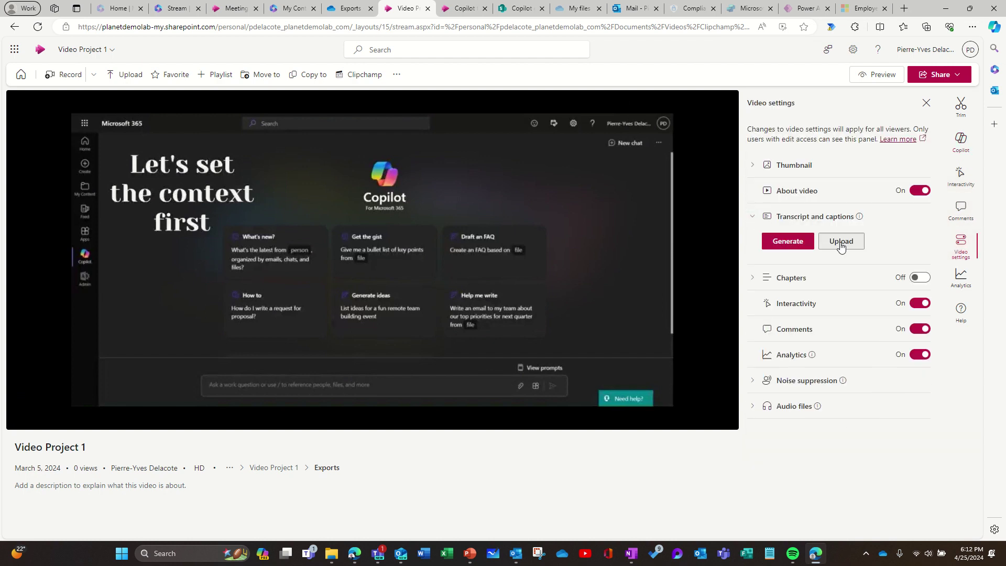
left_click(788, 241)
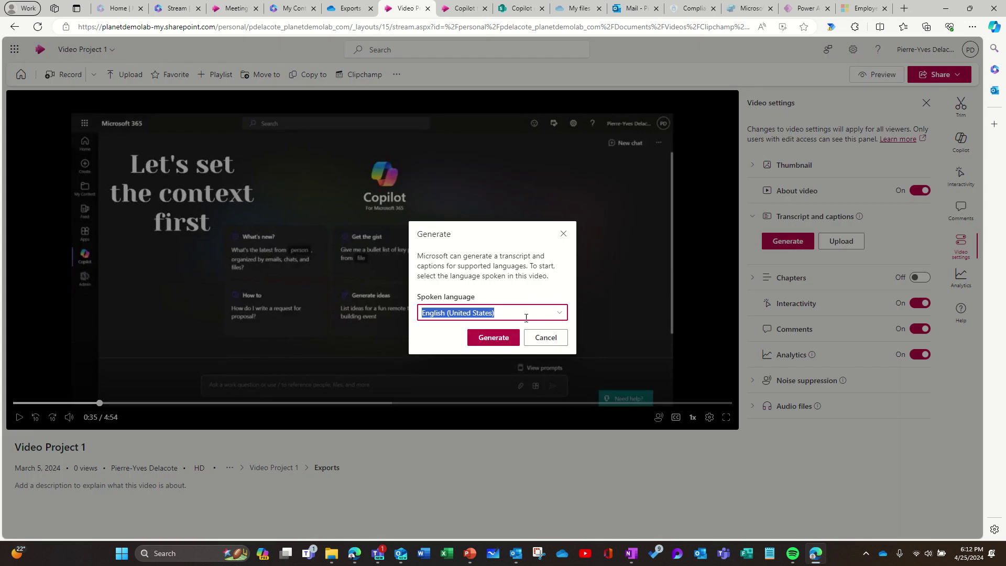
left_click(511, 341)
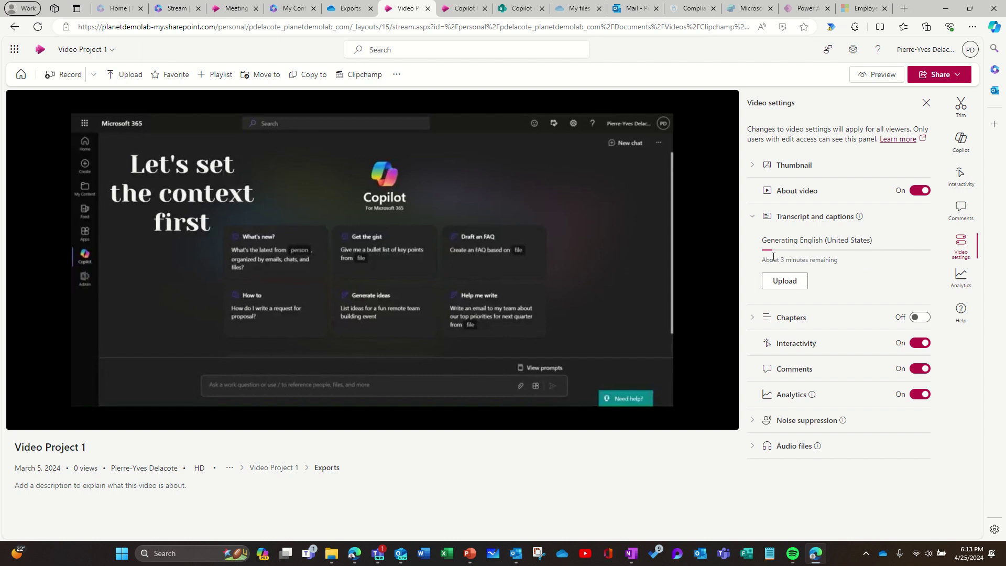
Wait until the English (United States) transcript, Generated by Microsoft, shows as On
mouse_move(633, 274)
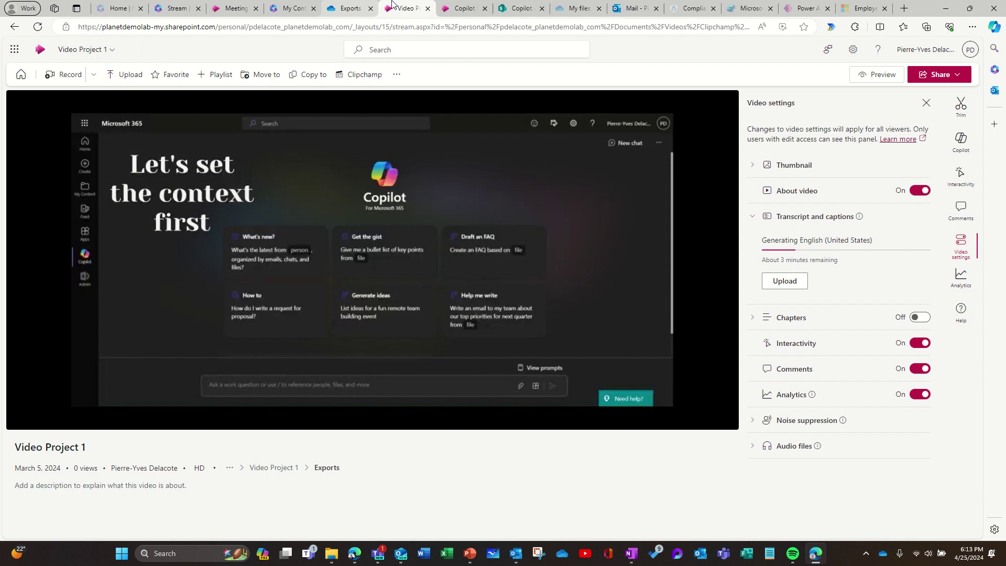
mouse_move(394, 5)
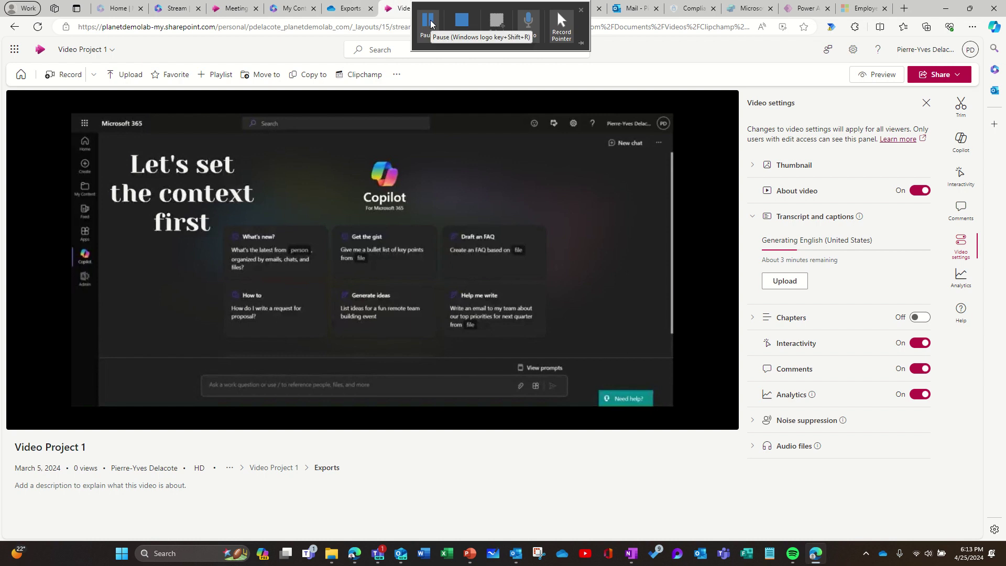
left_click(430, 25)
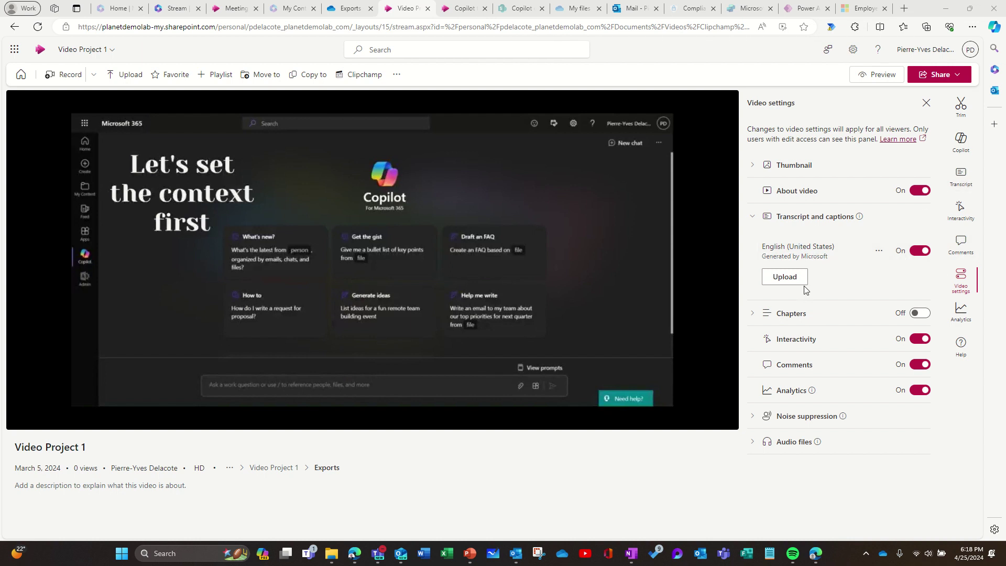
Review the newly generated transcript for Video Project 1, then return to Copilot's suggested prompts
left_click(961, 139)
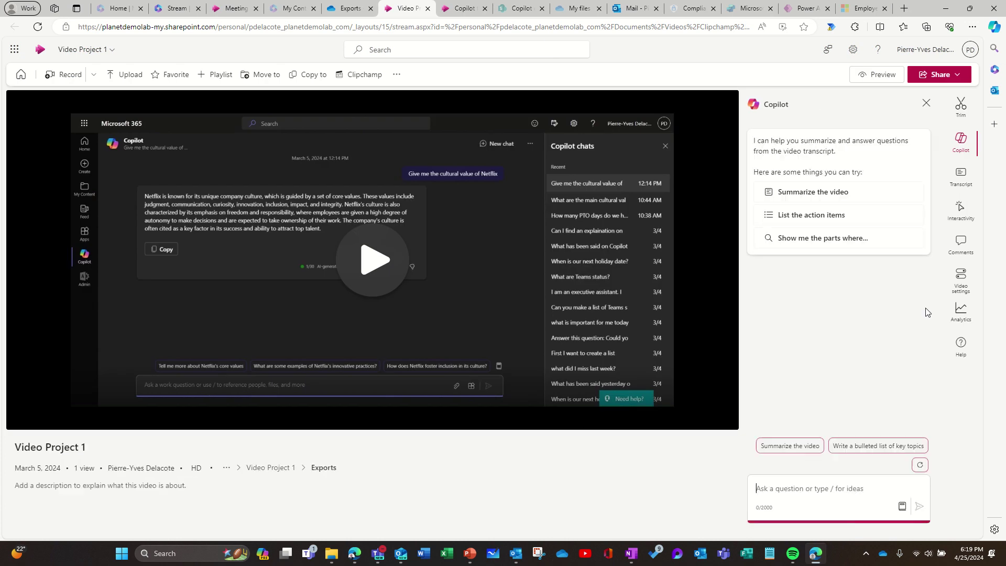
left_click(961, 179)
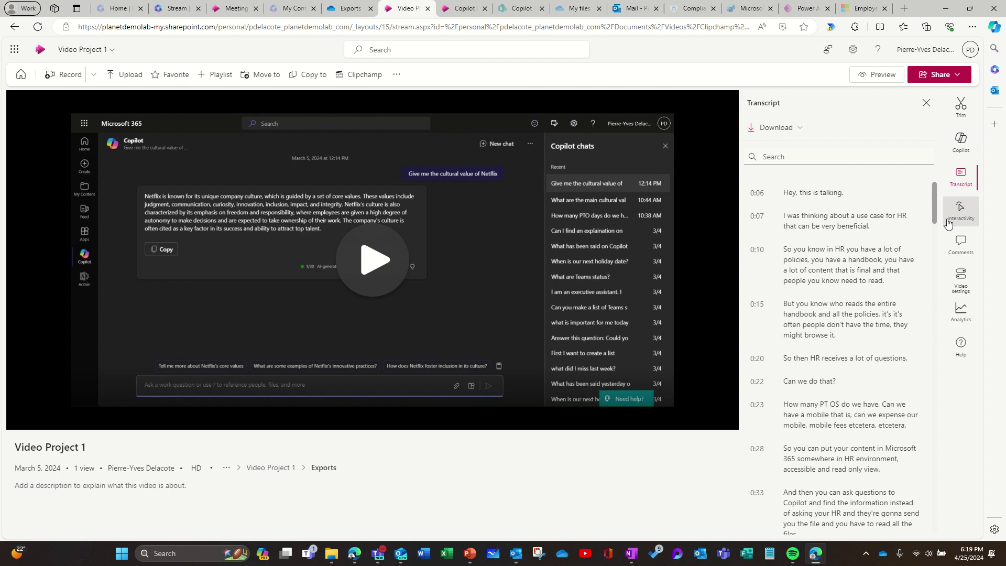
left_click(960, 144)
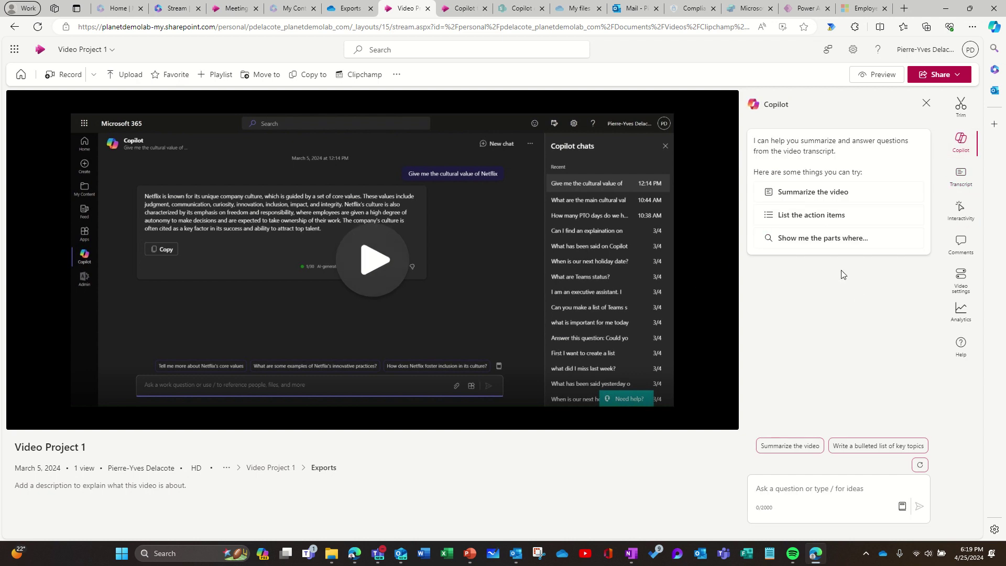
Ask Copilot "What will I learn from this video?" about Video Project 1
left_click(841, 492)
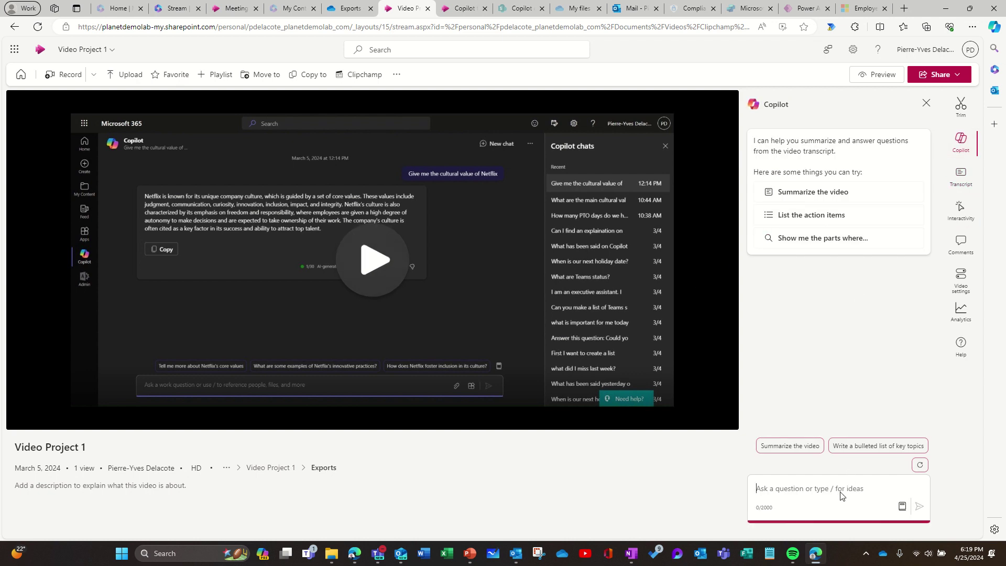
type("What will I le")
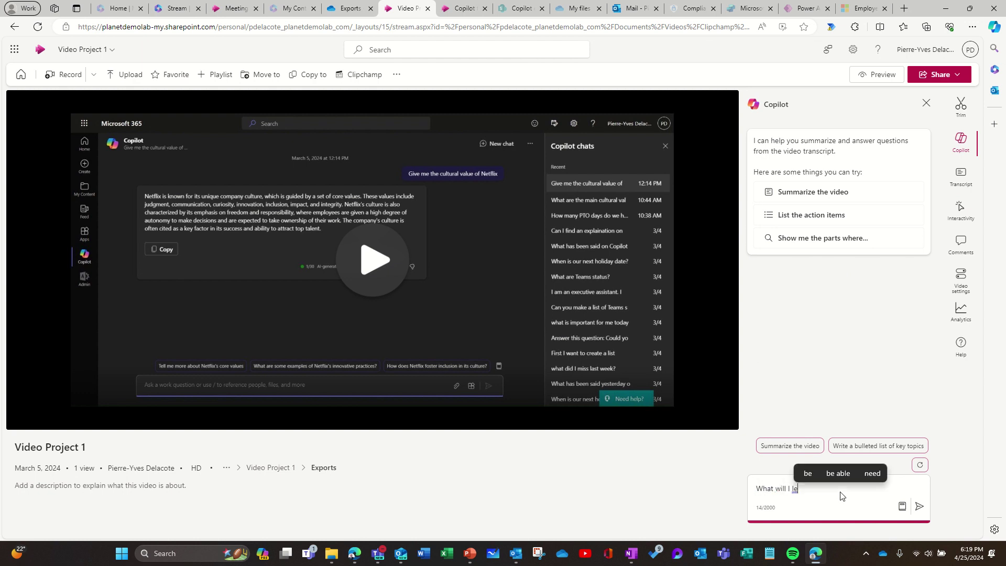
type("arn fro")
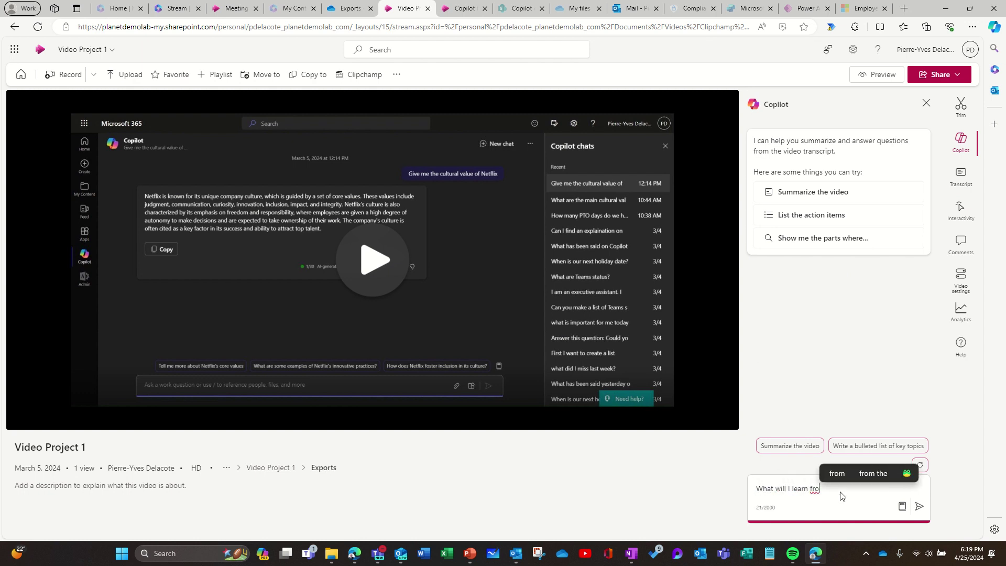
type("m this video")
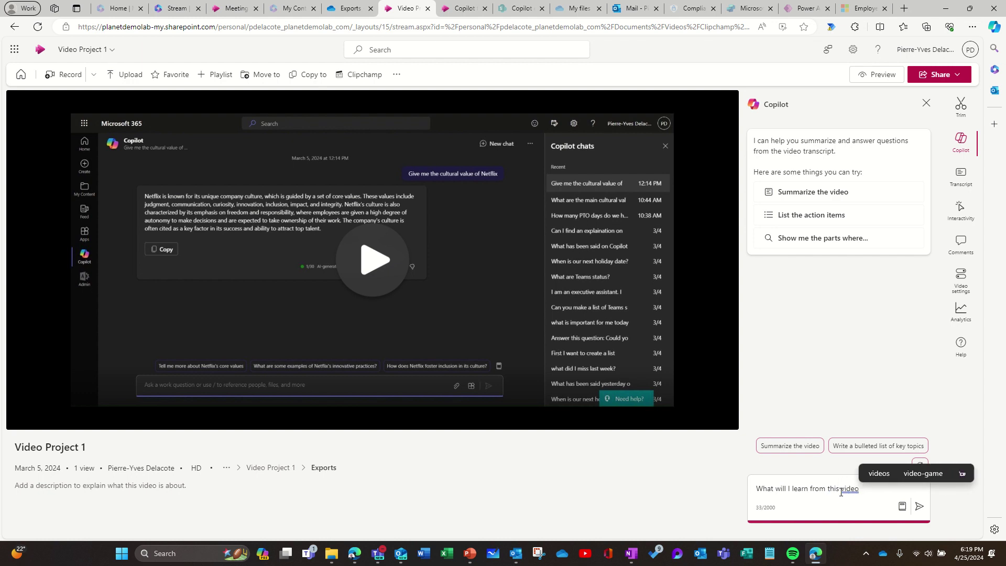
type("?")
key("Return")
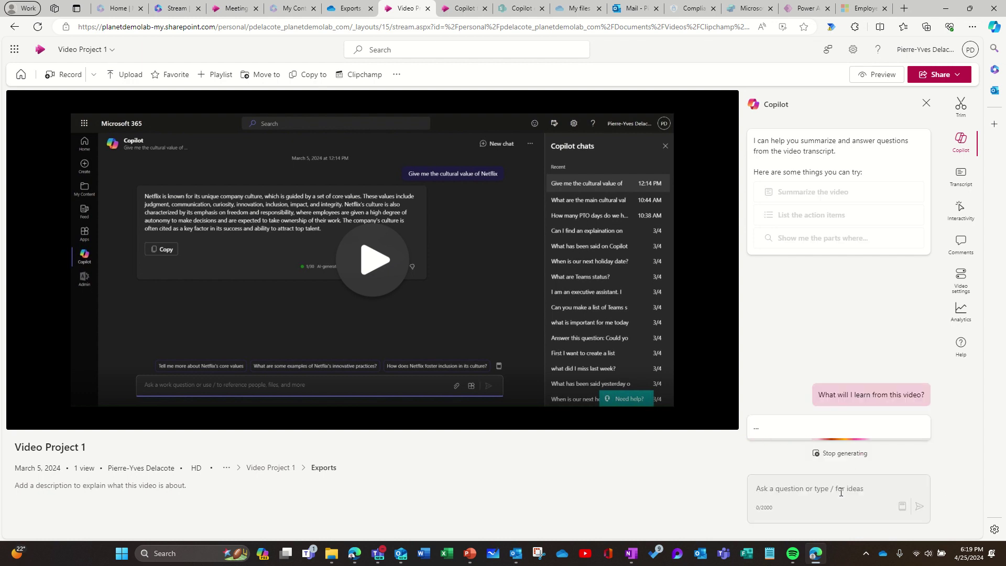